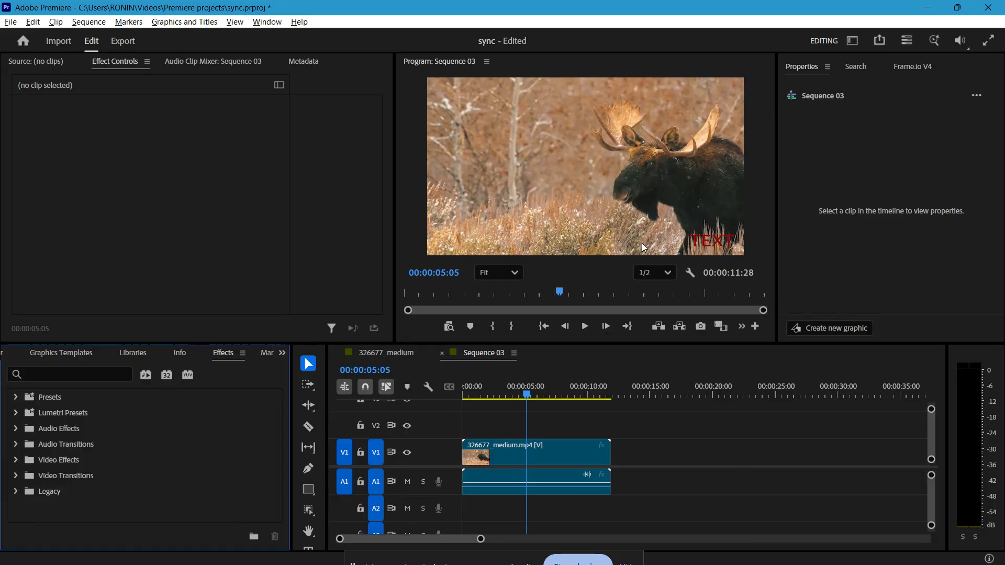
Step: Apply the legacy Crop effect to the 326677_medium.mp4 clip and set its Bottom crop to 13%
click(544, 462)
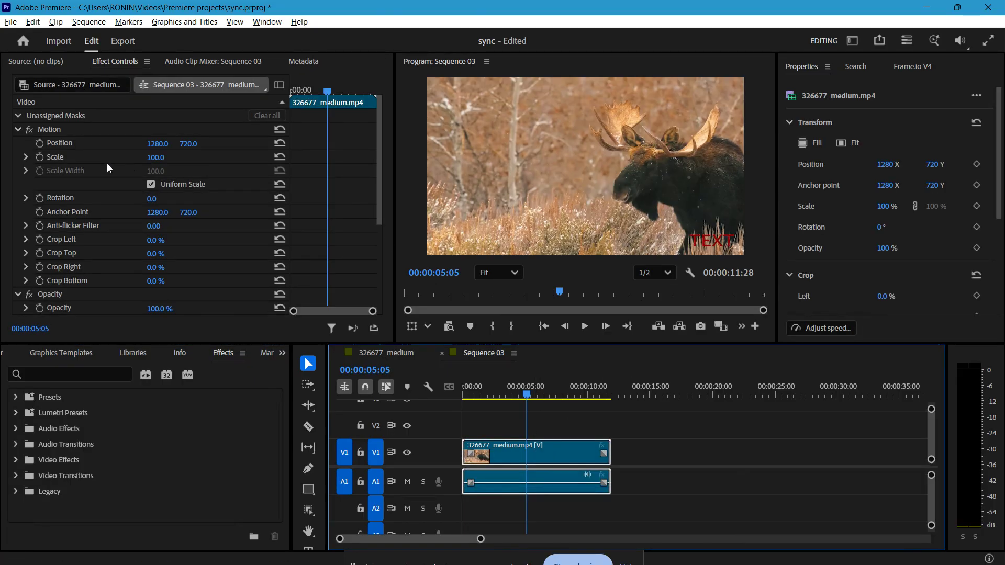
scroll(107, 162, down, 3)
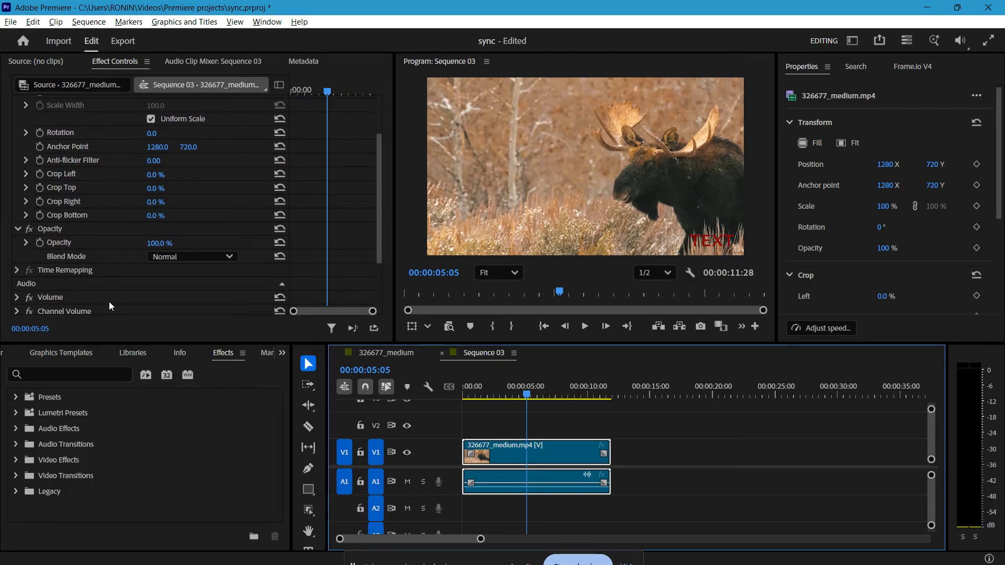
click(82, 371)
text(crop)
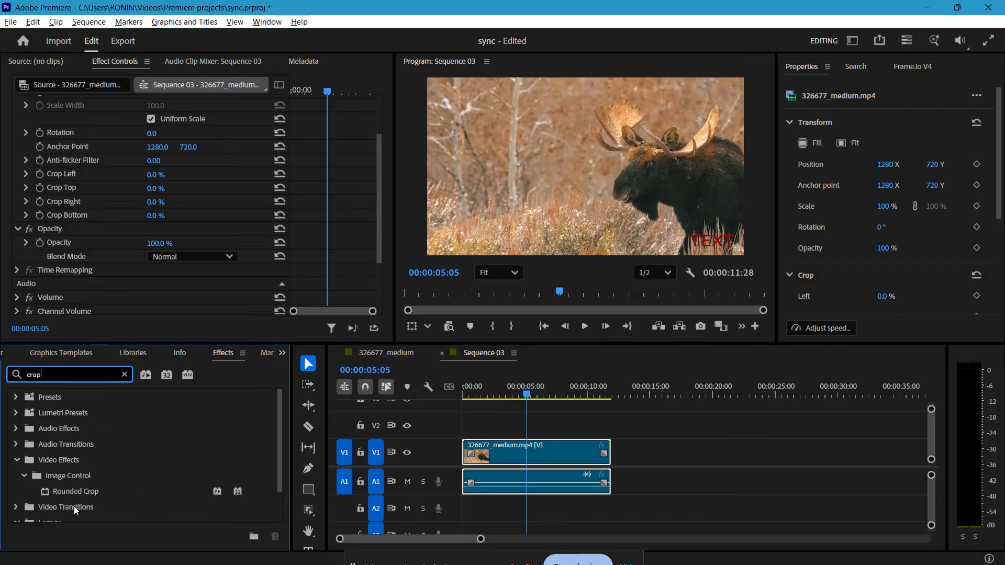
scroll(106, 473, down, 2)
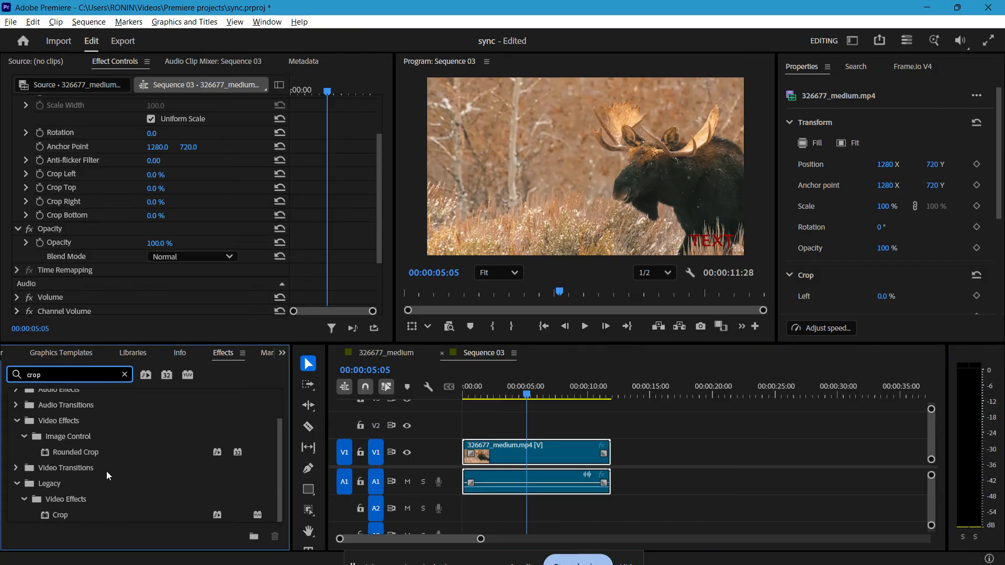
drag(81, 519, 498, 453)
scroll(77, 236, down, 4)
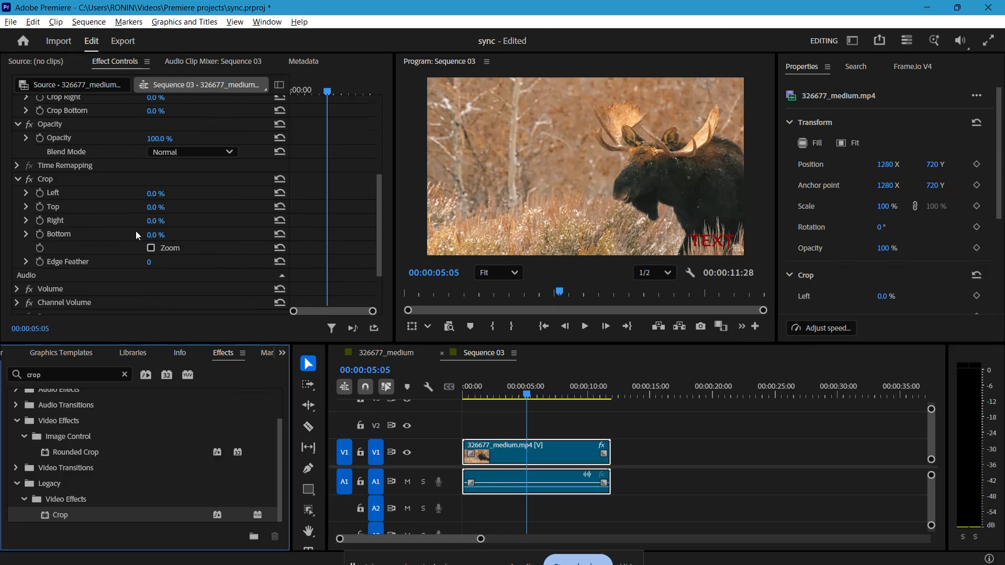
drag(155, 236, 174, 236)
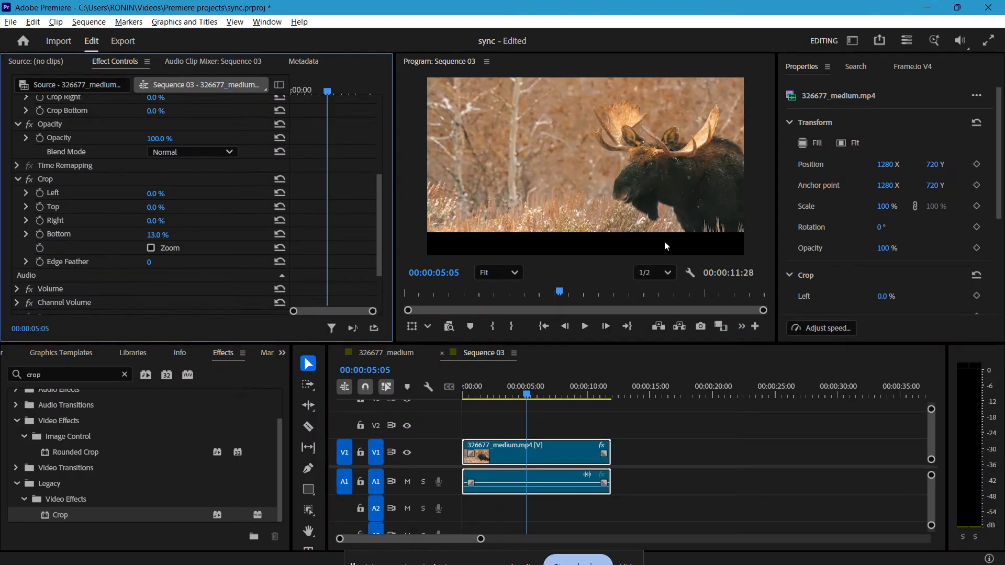
Step: Scale the cropped clip to 137 so it fills the frame, and play it back
scroll(96, 209, up, 5)
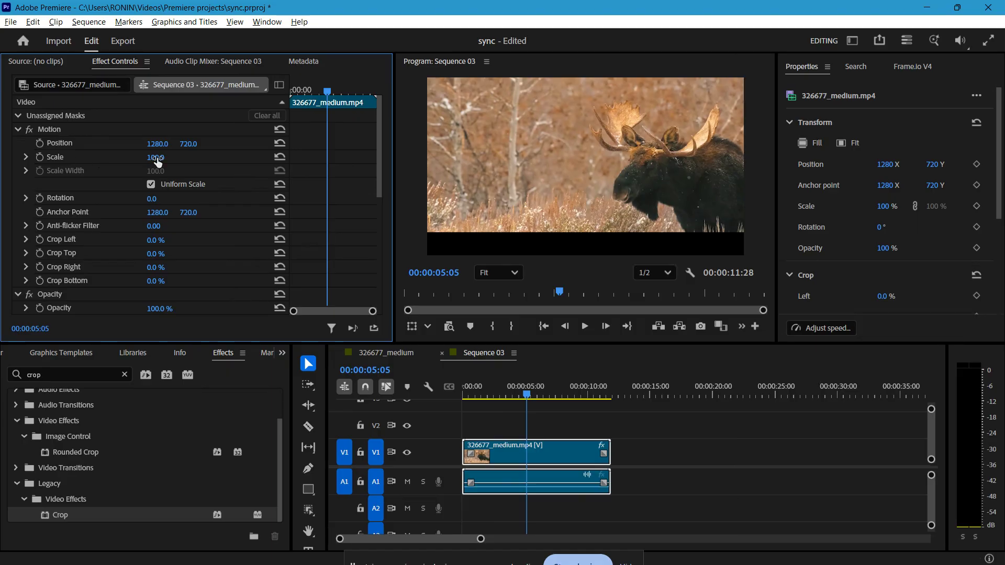
drag(157, 159, 176, 158)
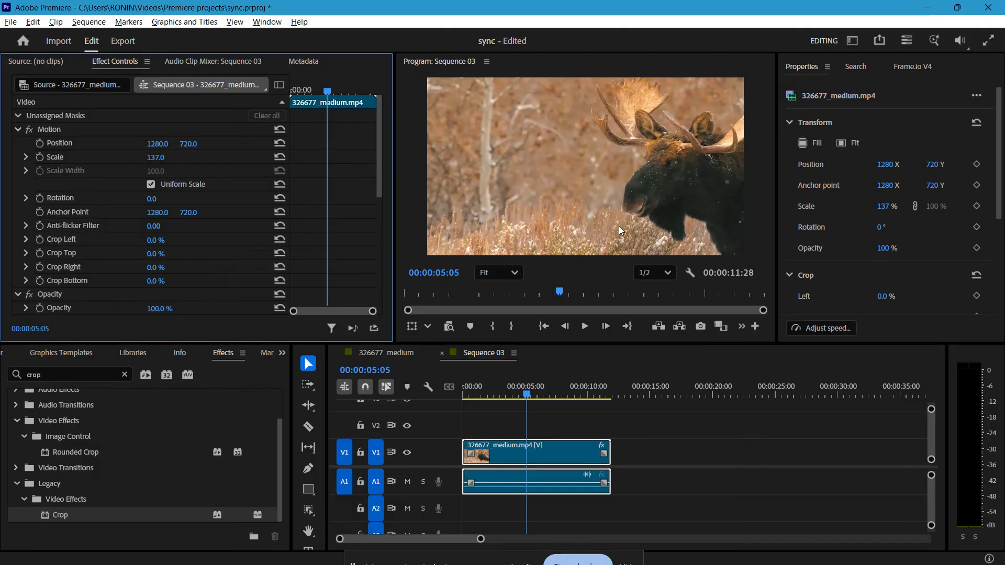
key(space)
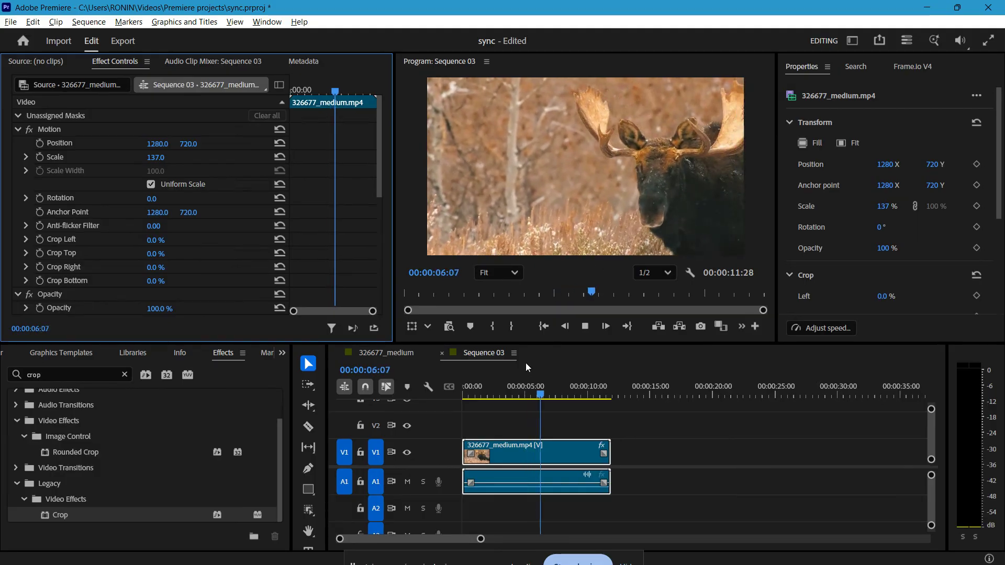
Step: Return the playhead to the start of Sequence 03 and search the effects for "gauss"
key(Home)
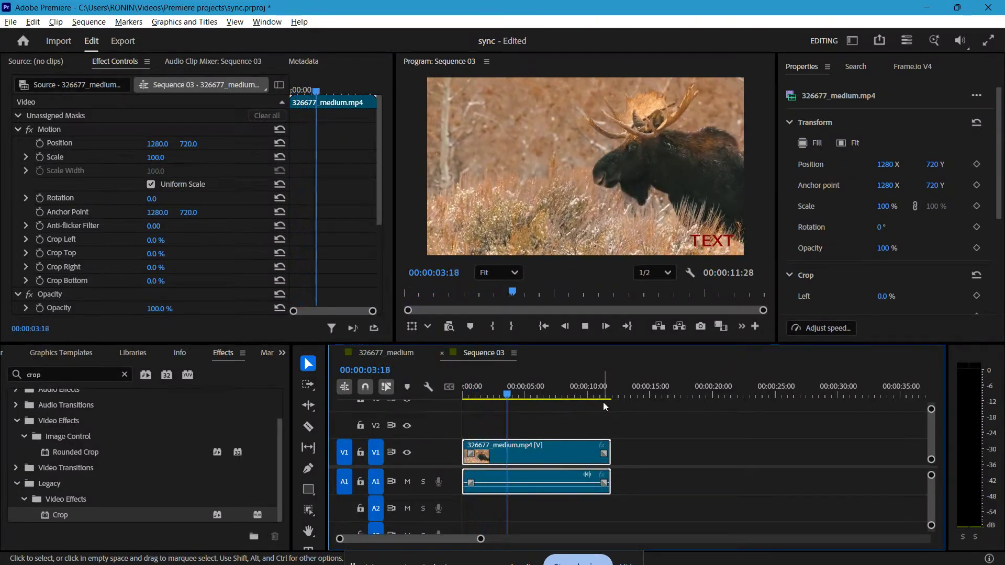
drag(528, 395, 457, 395)
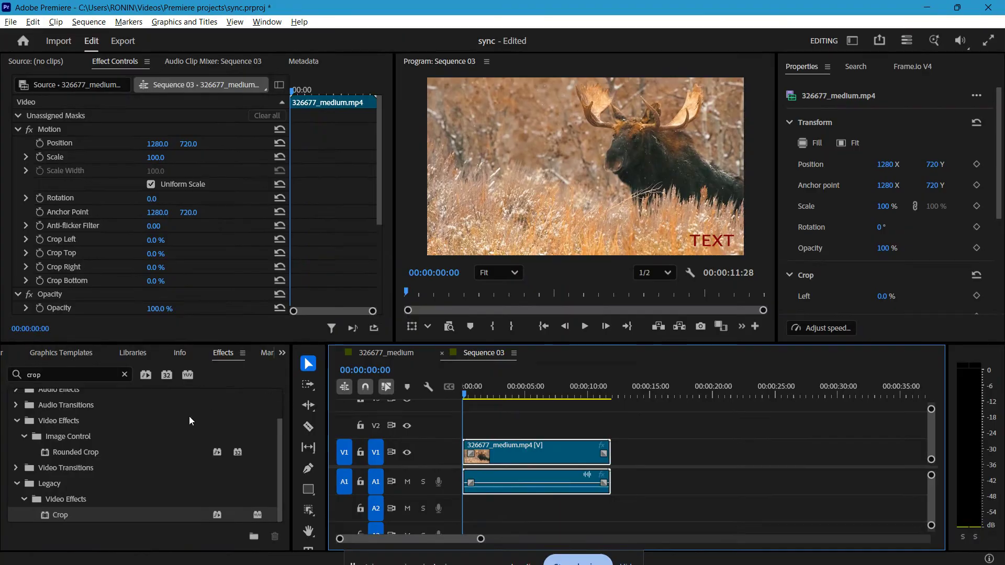
click(124, 375)
click(94, 376)
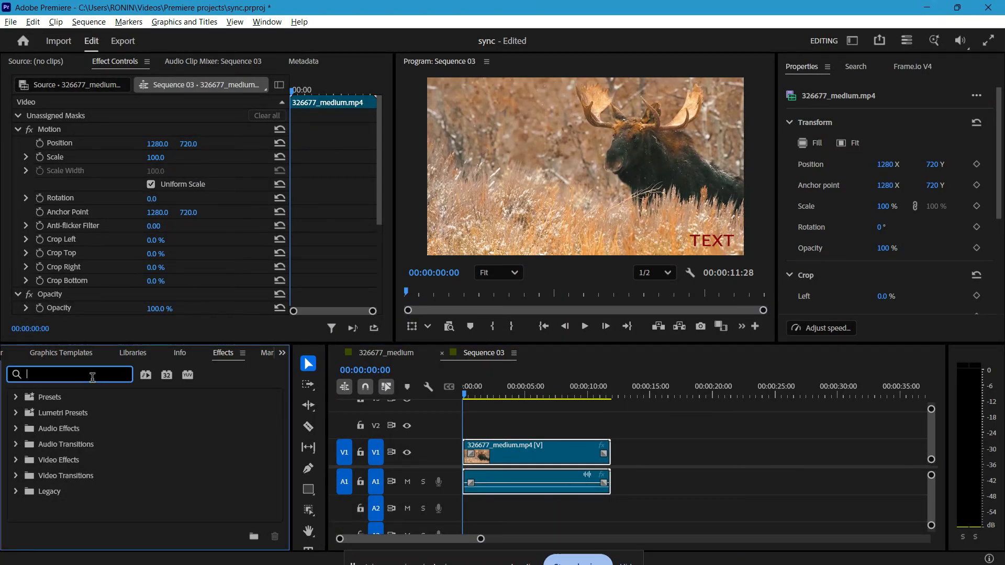
text(gaus)
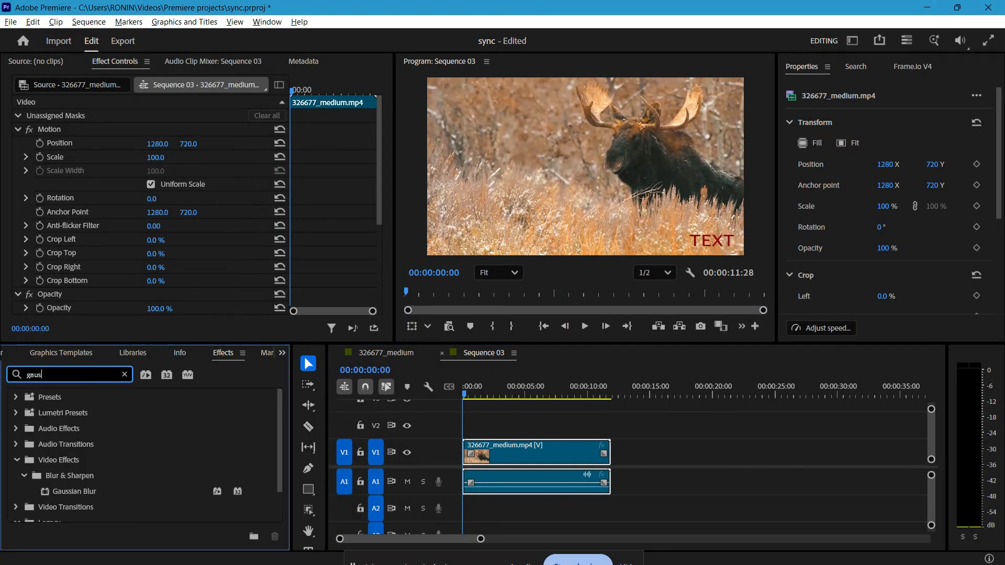
text(s)
Step: Draw a rectangle covering the red TEXT watermark and apply Gaussian Blur to the new graphic
click(308, 490)
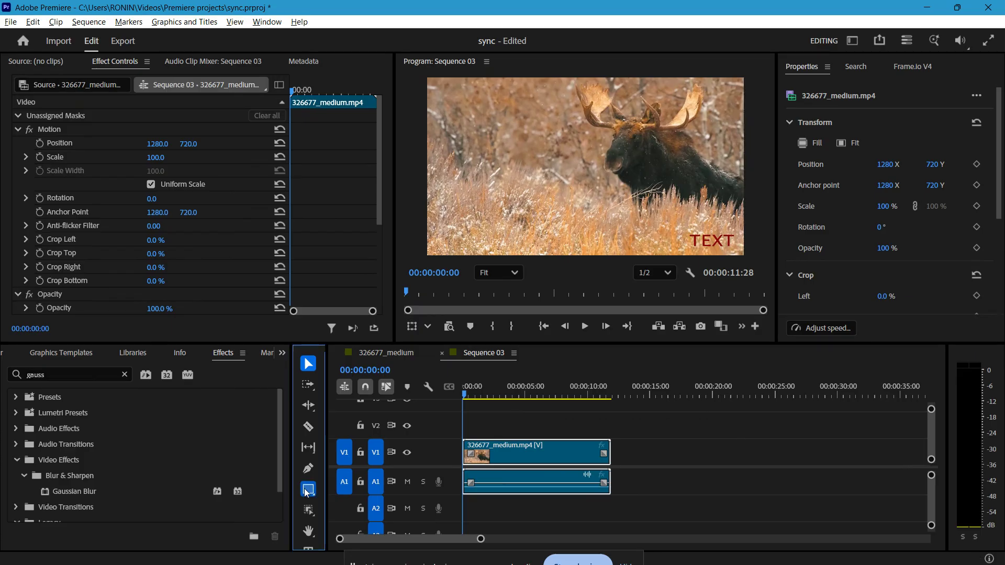
click(308, 490)
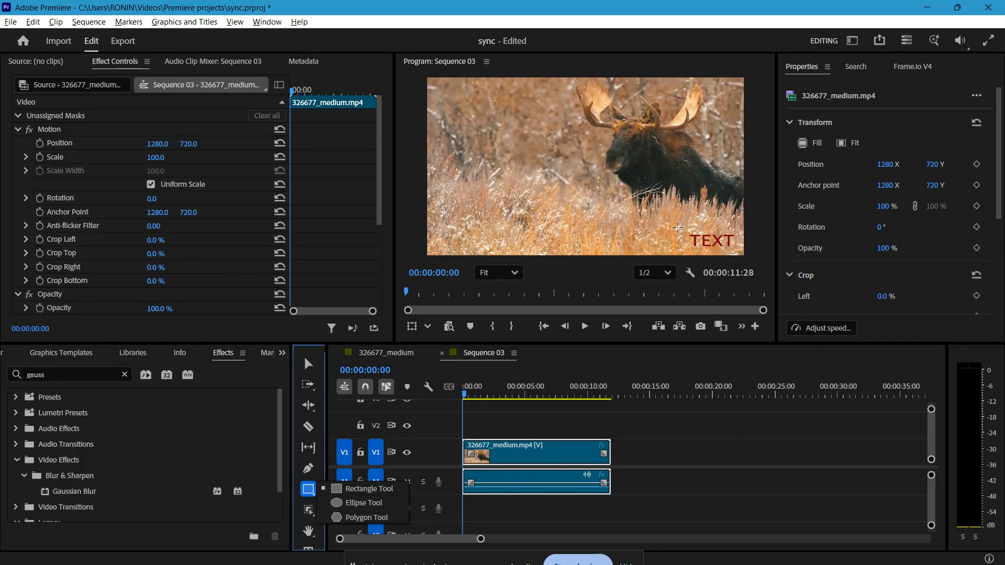
drag(678, 228, 739, 254)
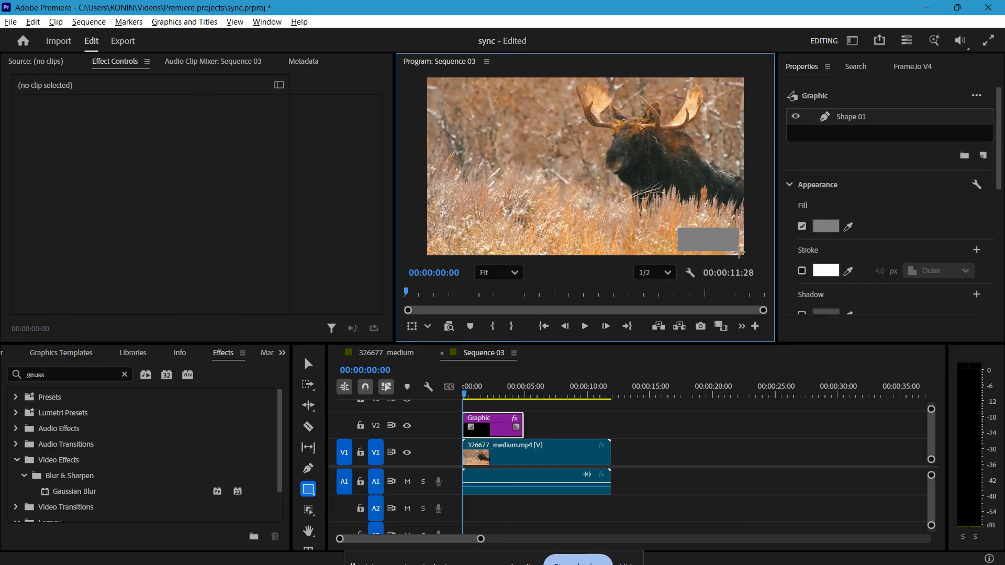
drag(71, 491, 495, 422)
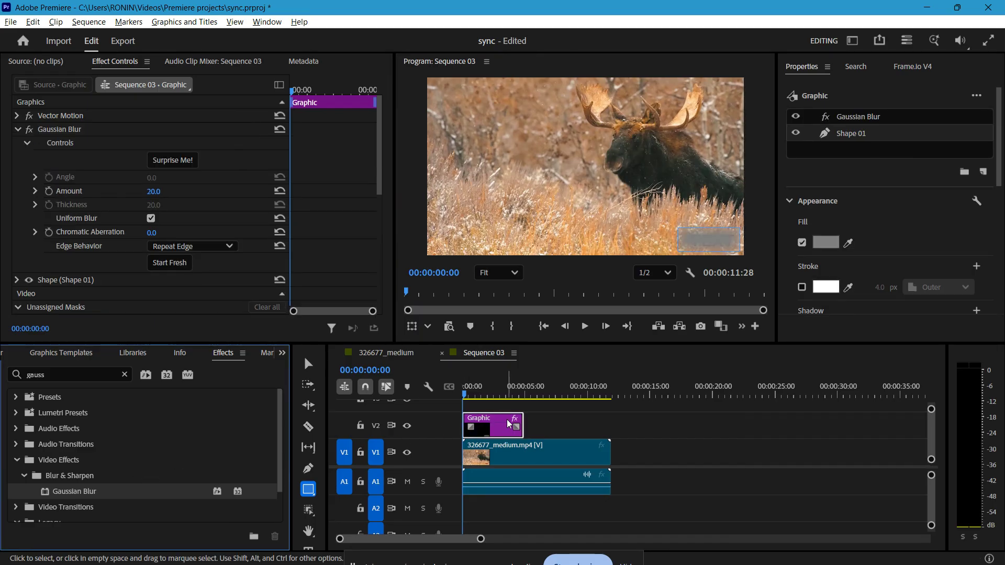
Step: Sample the rectangle's fill colour from the grass beside the watermark and set the Gaussian Blur amount to 13
scroll(839, 201, down, 1)
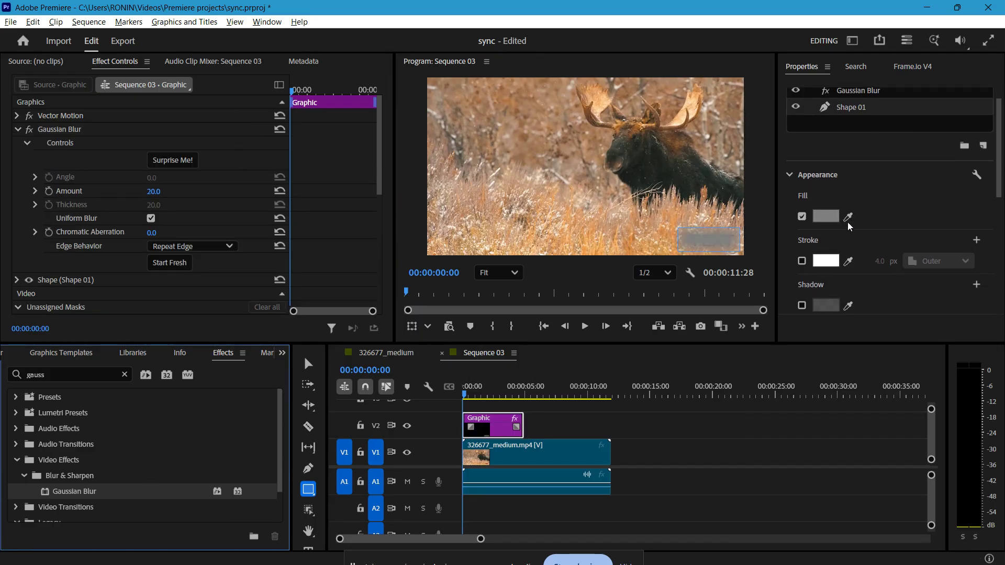
click(848, 217)
click(662, 213)
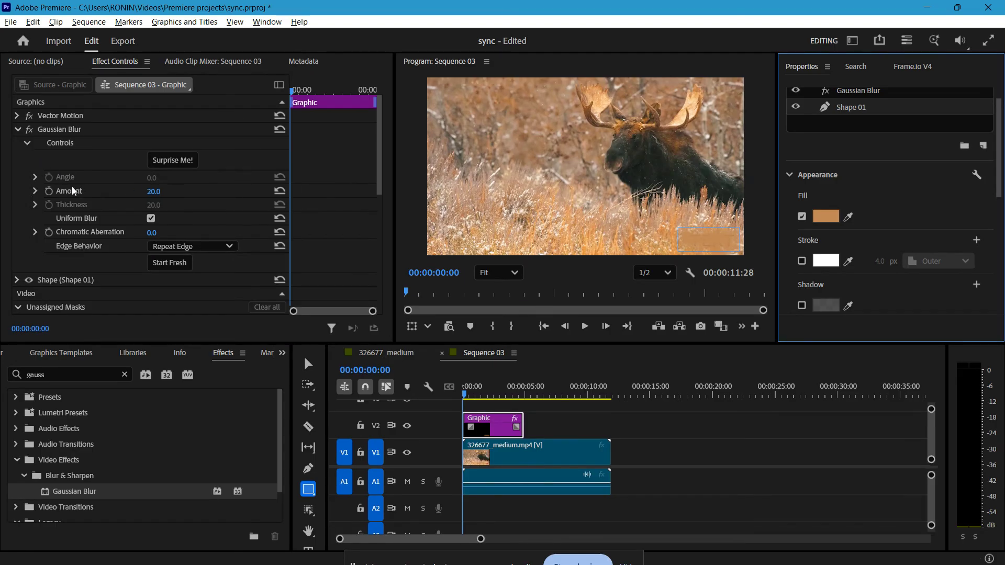
mouse_move(158, 195)
mouse_down()
mouse_move(175, 196)
mouse_move(158, 192)
mouse_up()
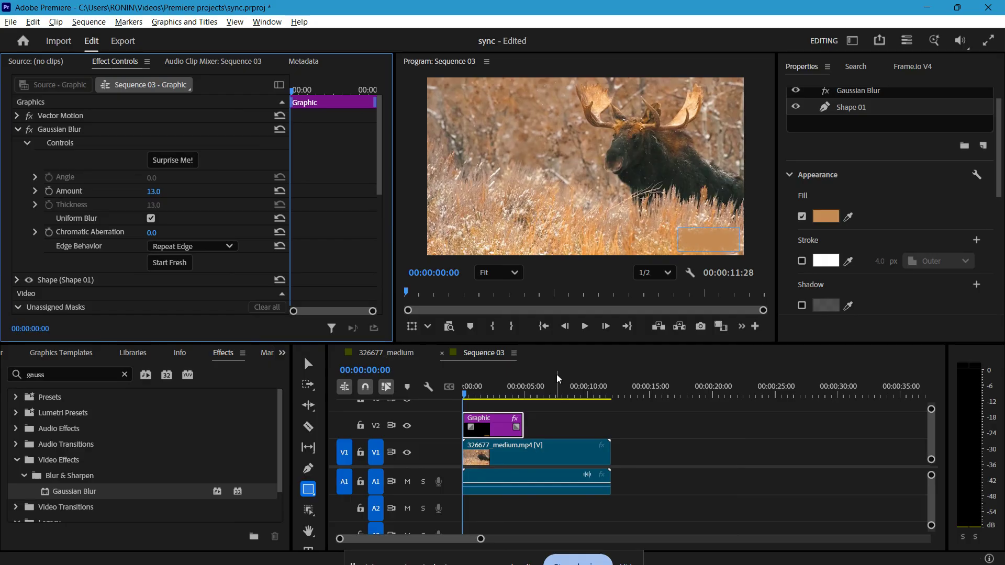
Step: Preview the cover-up and extend the V2 graphic to the end of the moose clip
key(v)
key(space)
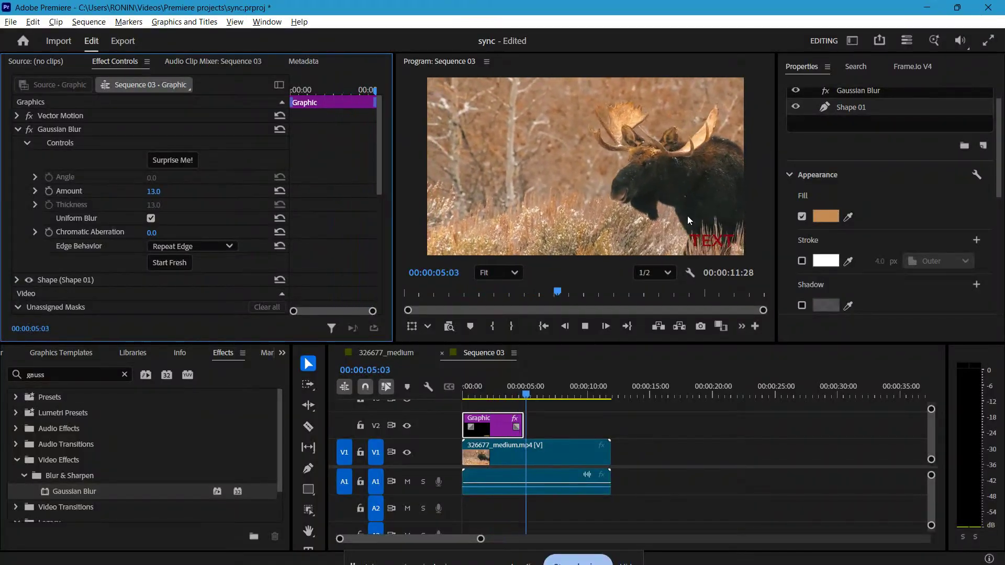
key(space)
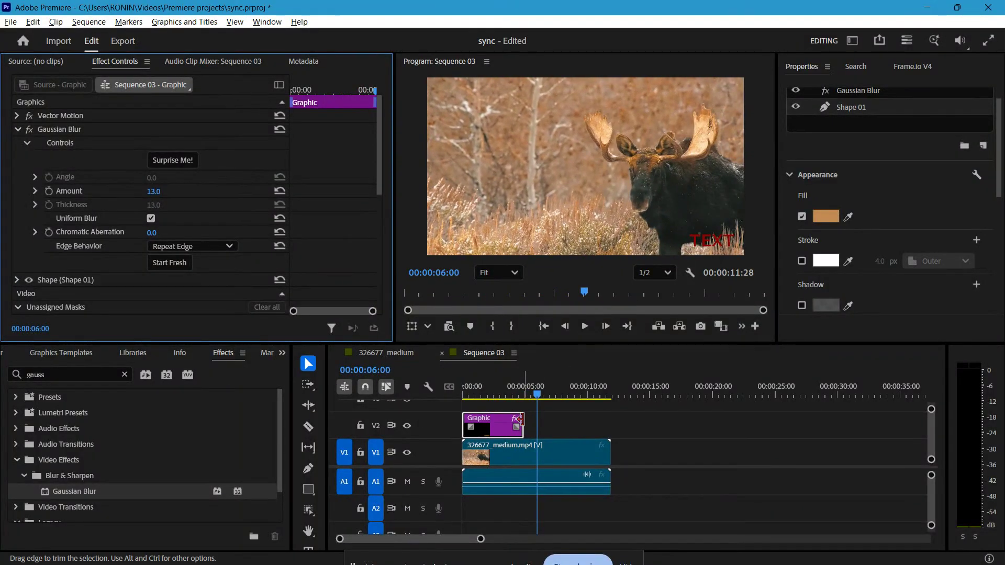
drag(523, 426, 610, 426)
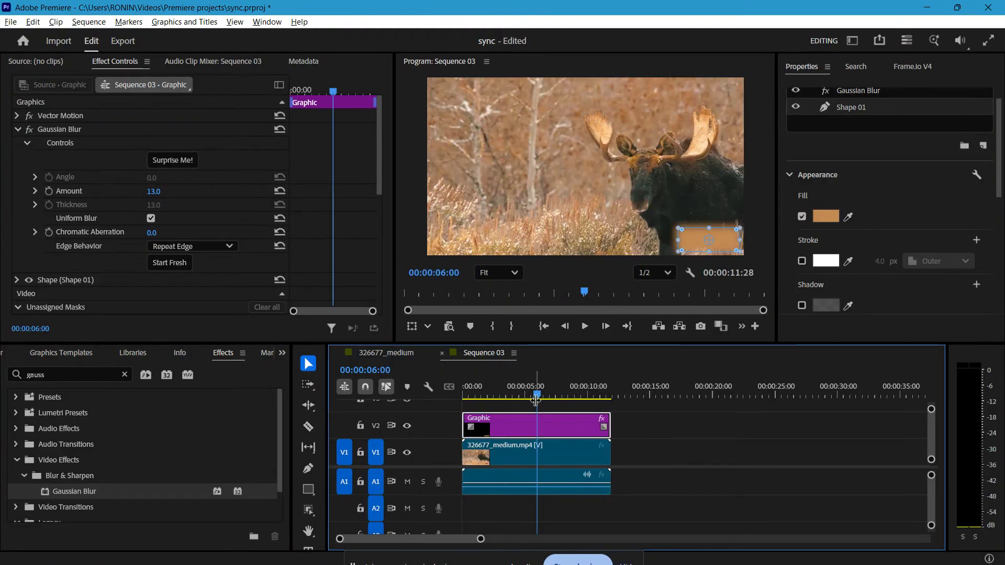
Step: Play Sequence 03 from the start and check the covered watermark against the 326677_medium sequence
drag(537, 396, 457, 398)
key(space)
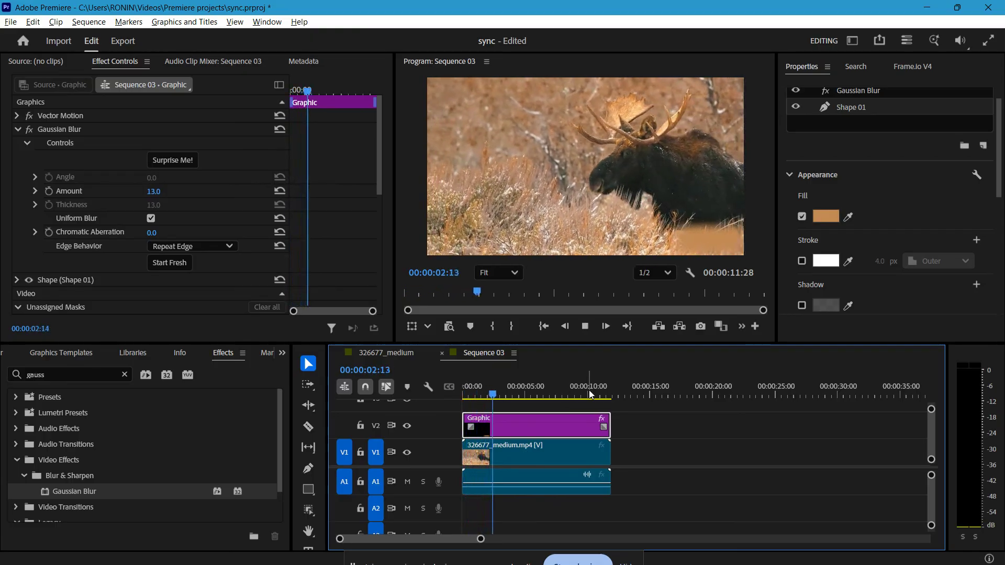
key(space)
click(393, 354)
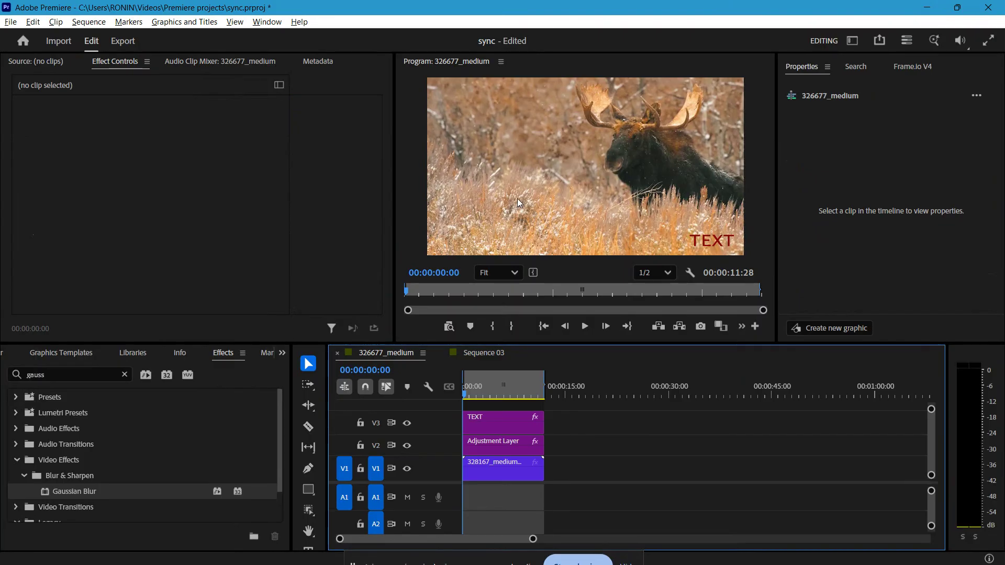
click(457, 355)
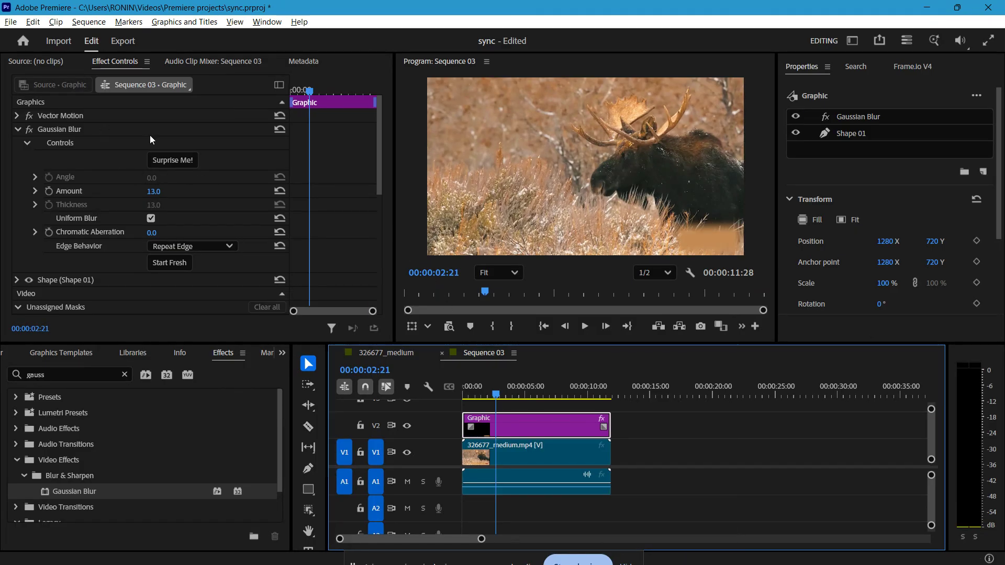
Step: Scale the moose clip on V1 to 154 to push the watermark out of frame, and hide track V2
click(547, 456)
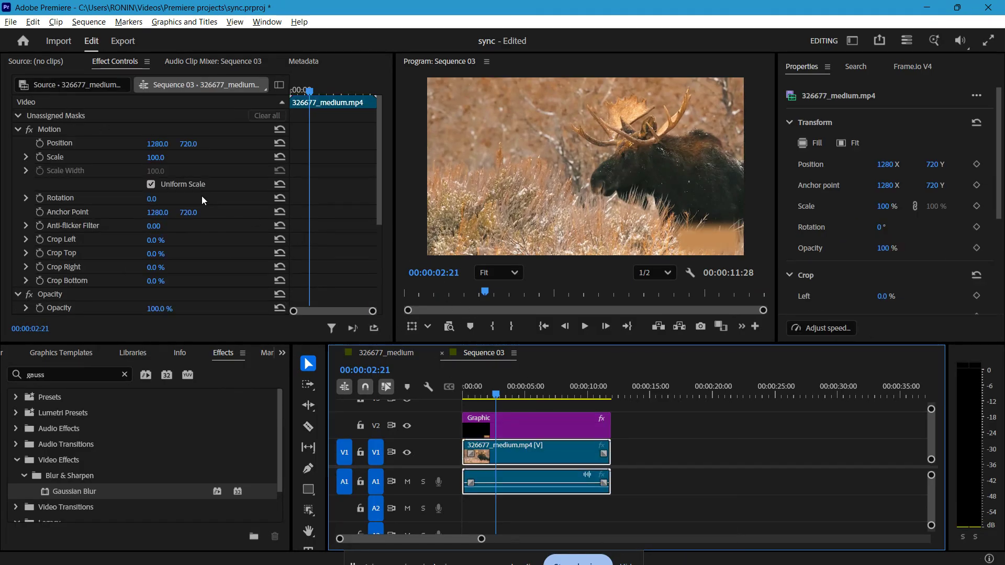
drag(155, 158, 181, 158)
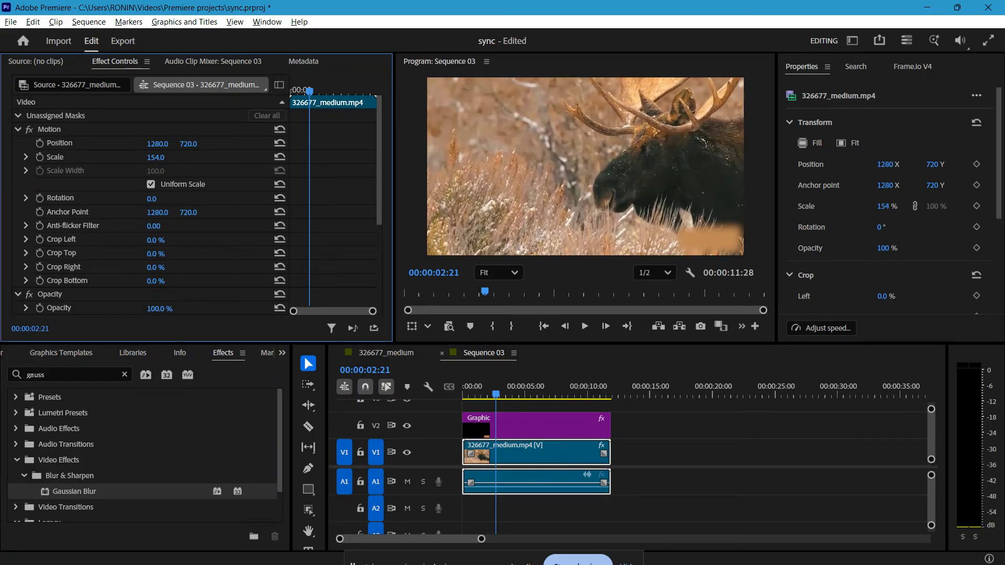
click(404, 429)
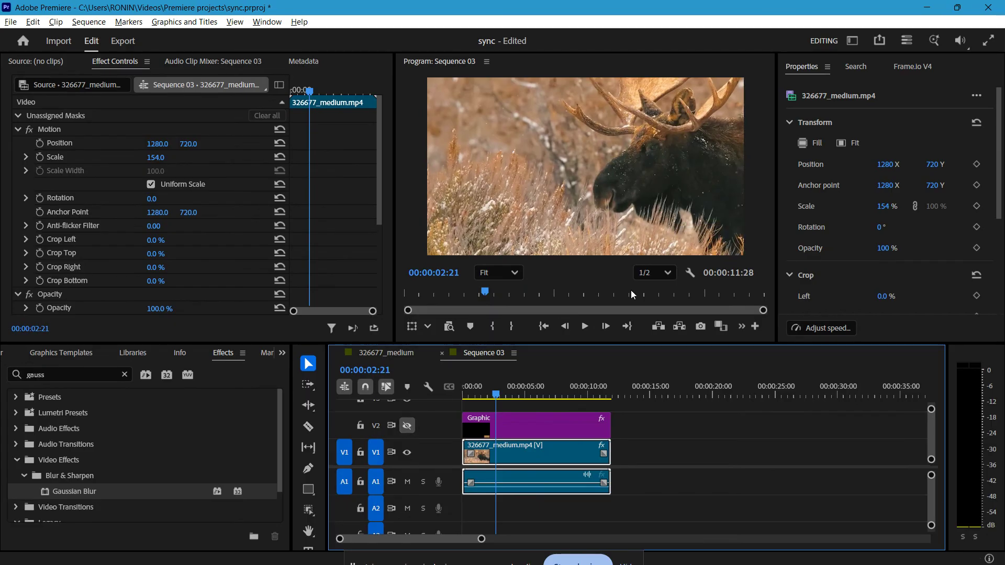
Step: Play back the enlarged clip, return the playhead near the sequence start and review the clip's effect settings
key(space)
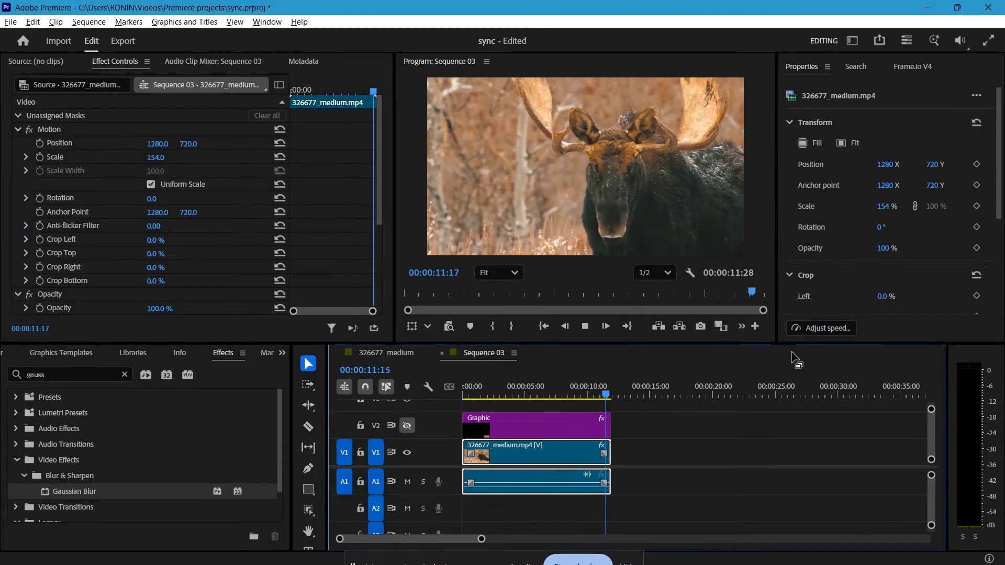
drag(526, 394, 468, 403)
scroll(116, 244, down, 3)
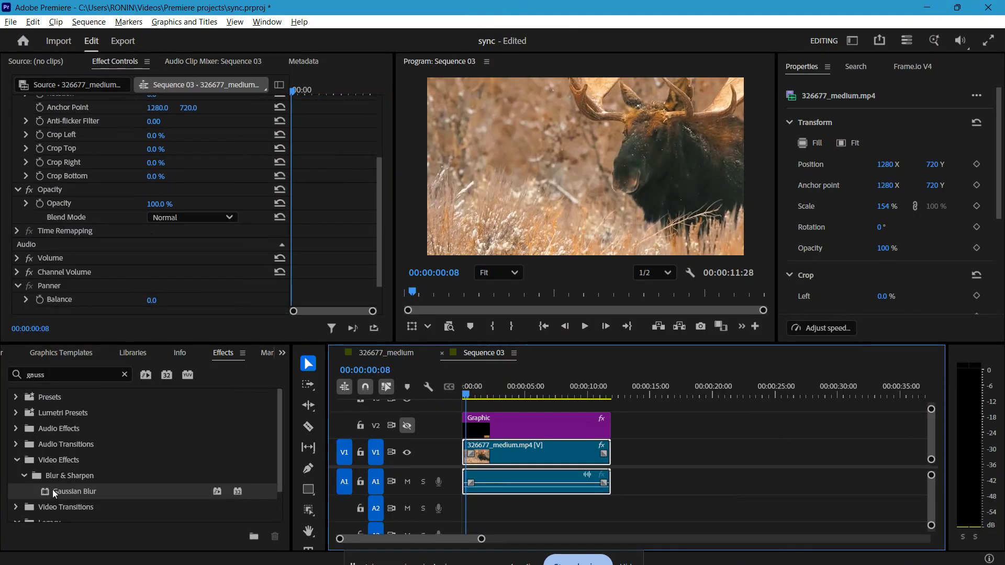
scroll(145, 271, up, 5)
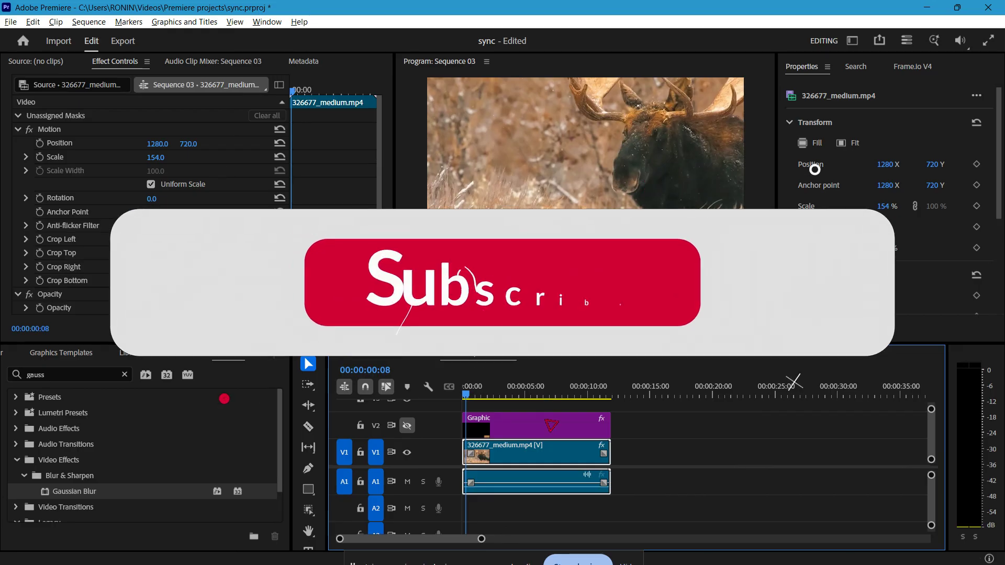
Step: Undo the hiding of track V2 and the enlargement of the moose clip
key(ctrl+z)
key(ctrl+z)
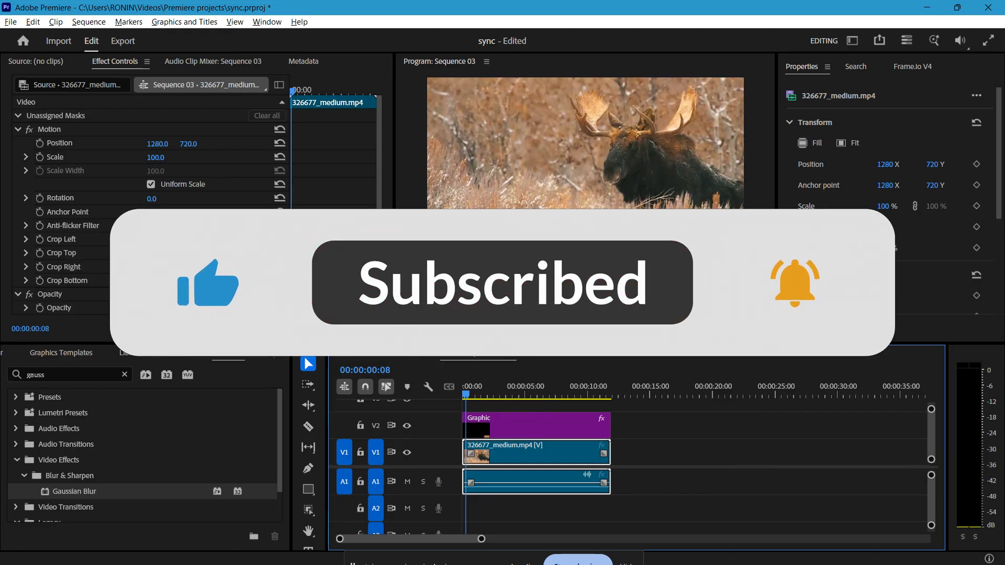